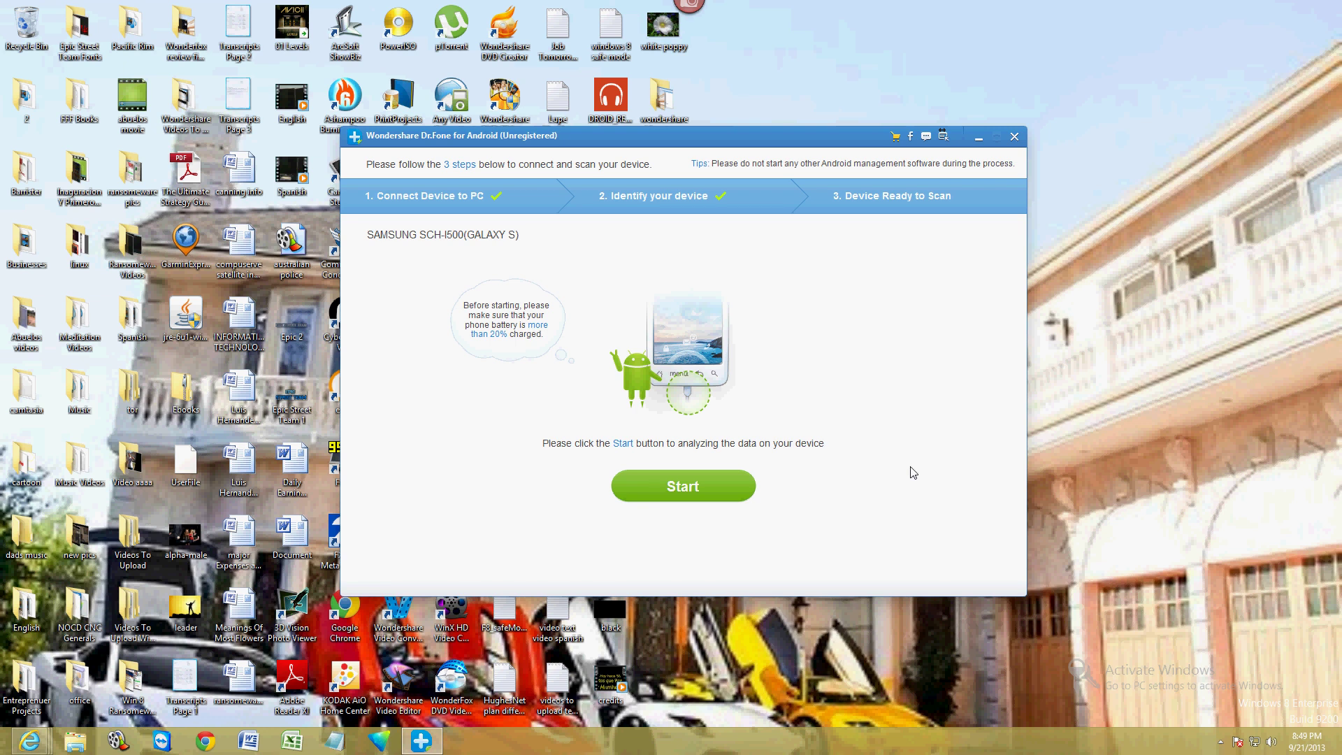
- Shift the Dr.Fone window slightly down and to the left on the desktop
drag(698, 149, 679, 169)
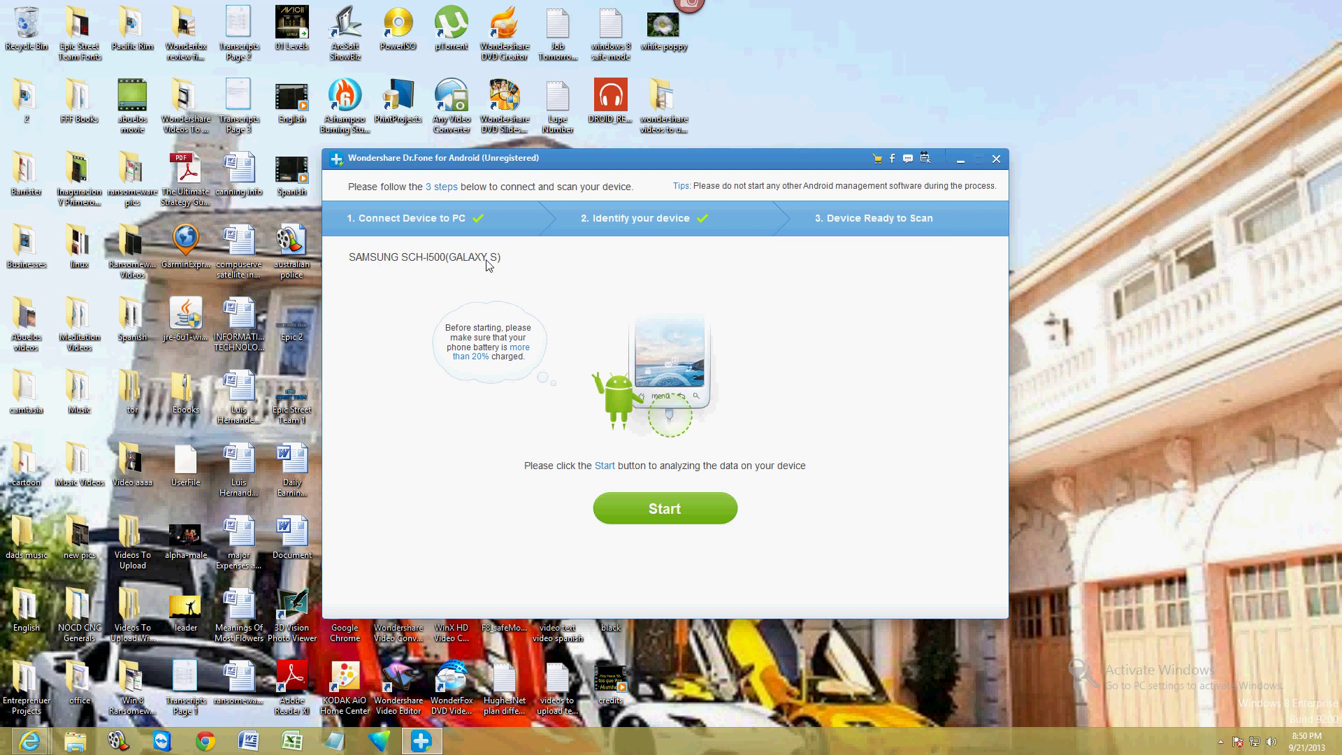
- Start analyzing the connected Samsung Galaxy S
click(673, 515)
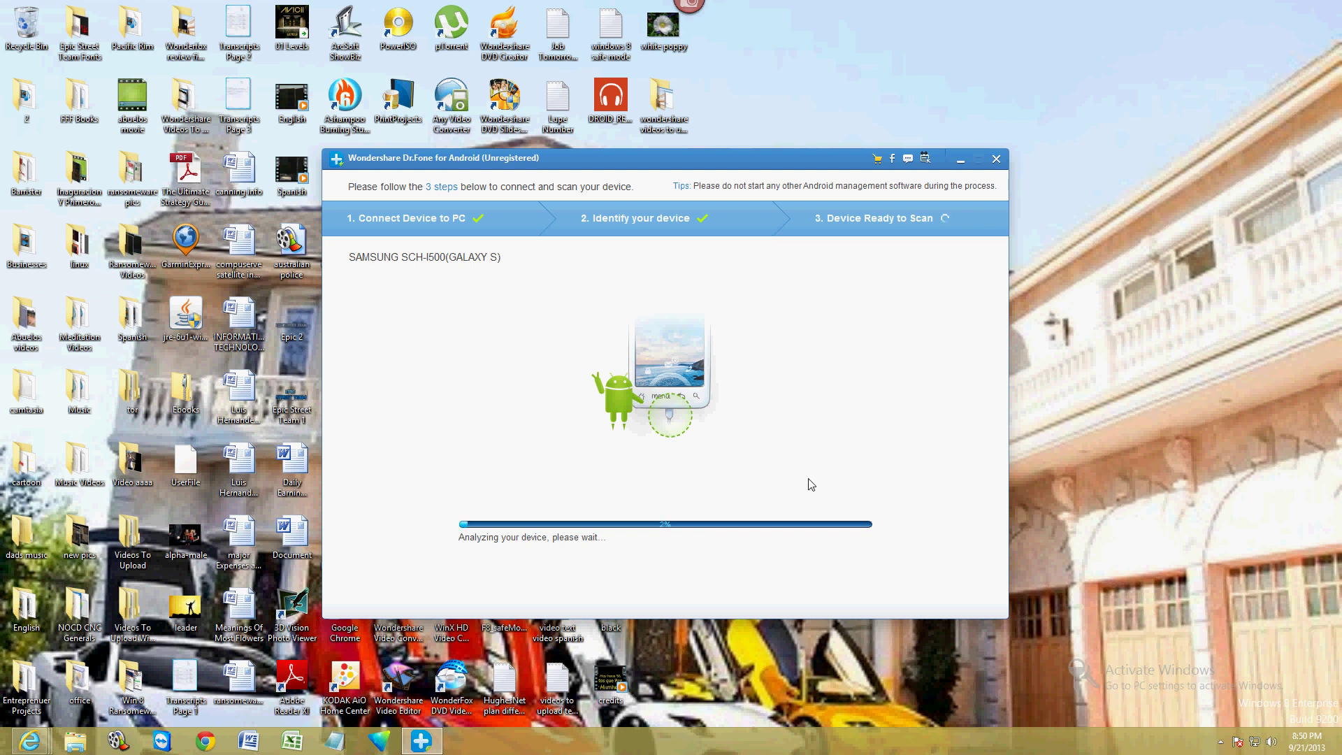